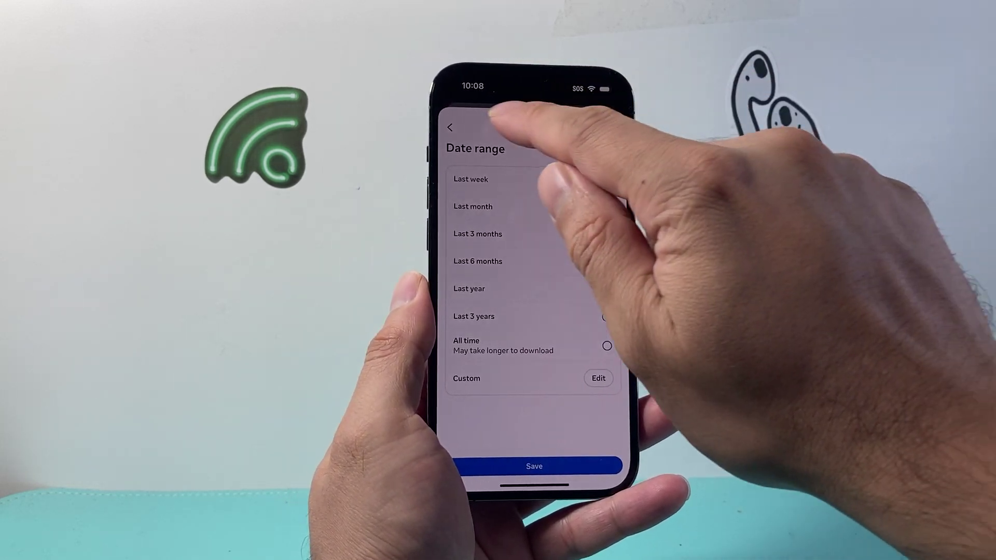
- Confirm Last year as the date range and return to the download summary
{"action": "left_click", "coordinate": [437, 133]}
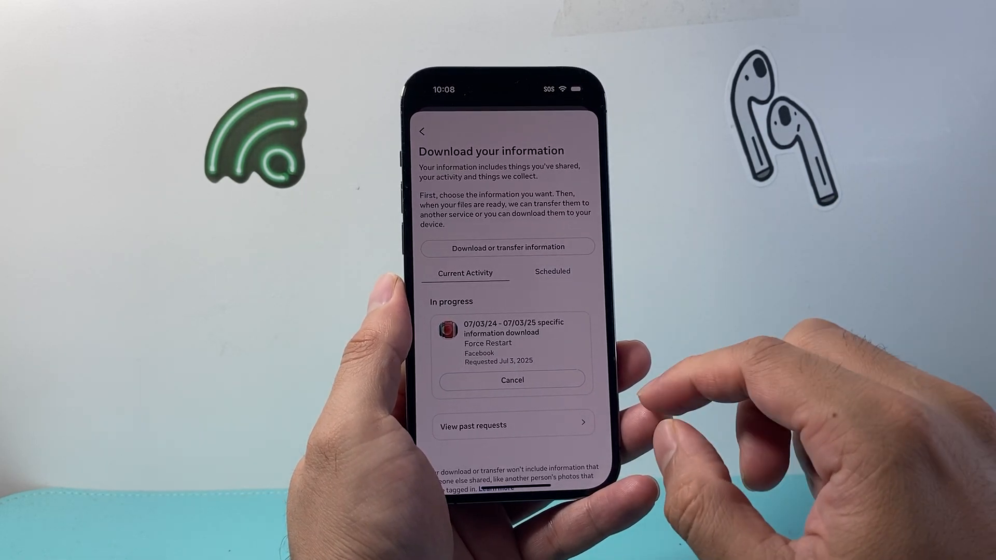
- Leave Messenger and open Files on the exported html folder
{"action": "left_click_drag", "start_coordinate": [556, 495], "coordinate": [556, 350]}
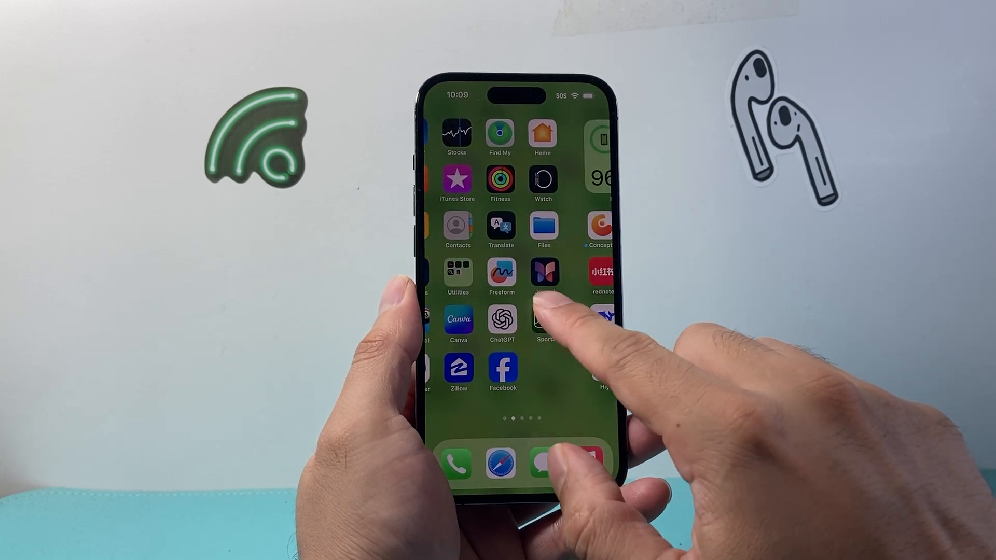
{"action": "left_click", "coordinate": [576, 225]}
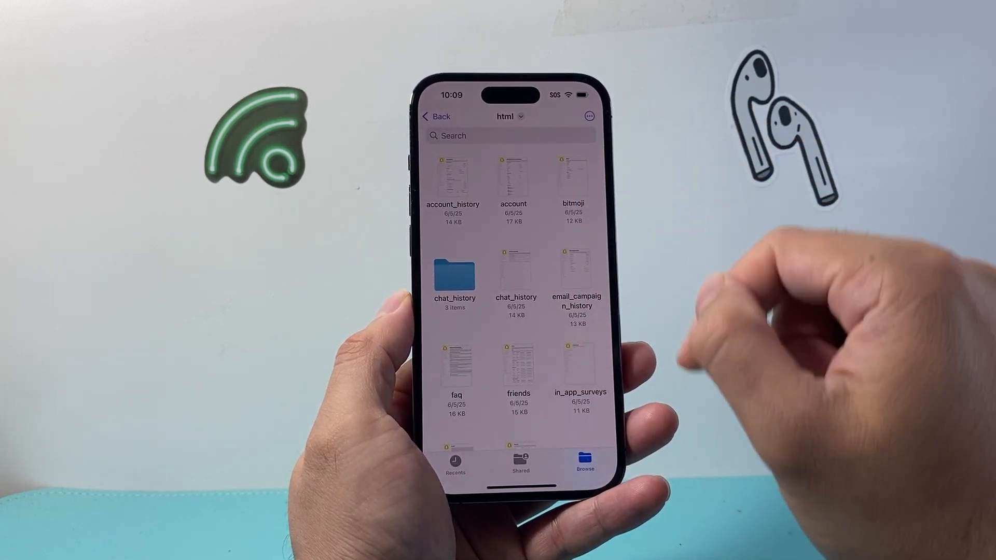
{"action": "scroll", "coordinate": [514, 311], "scroll_direction": "down", "scroll_amount": 3}
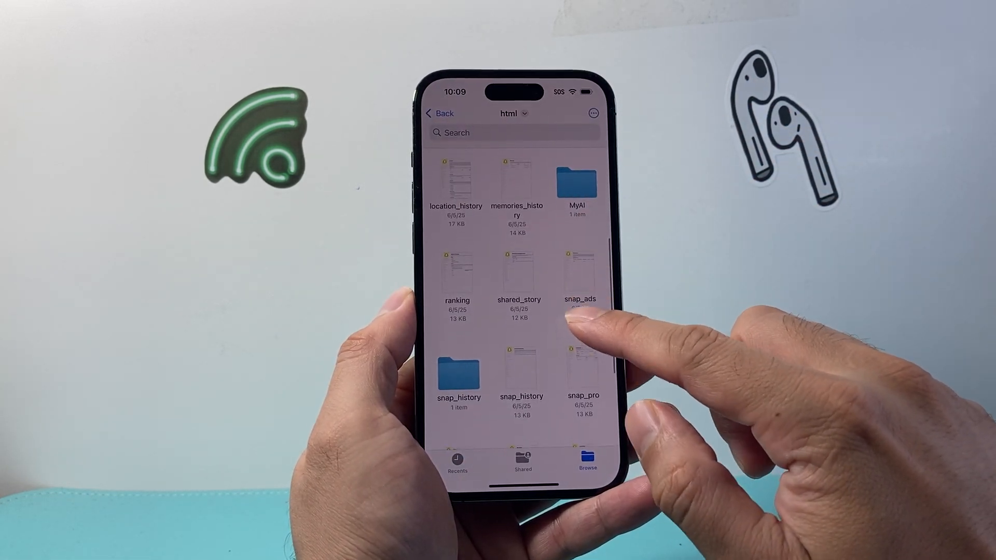
{"action": "scroll", "coordinate": [513, 311], "scroll_direction": "down", "scroll_amount": 3}
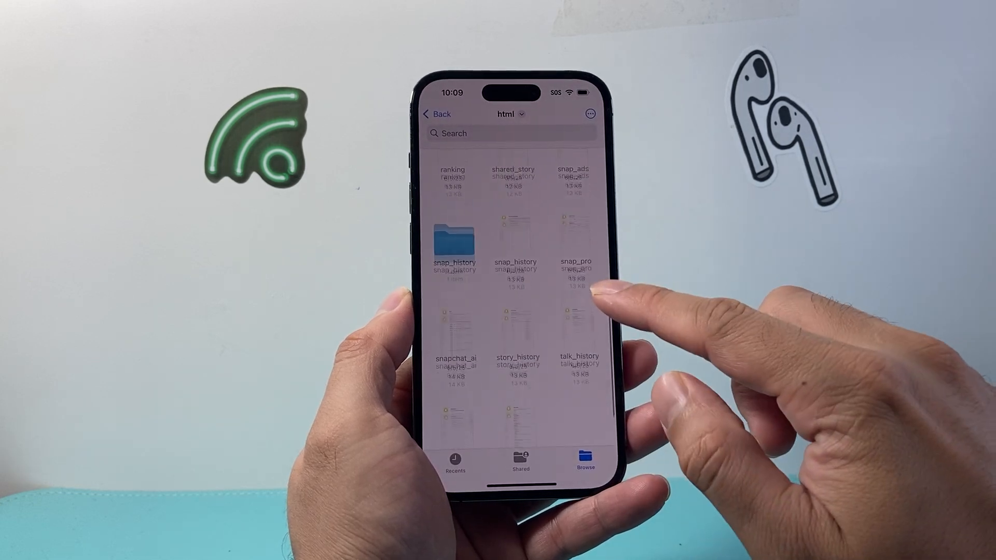
{"action": "scroll", "coordinate": [513, 311], "scroll_direction": "down", "scroll_amount": 3}
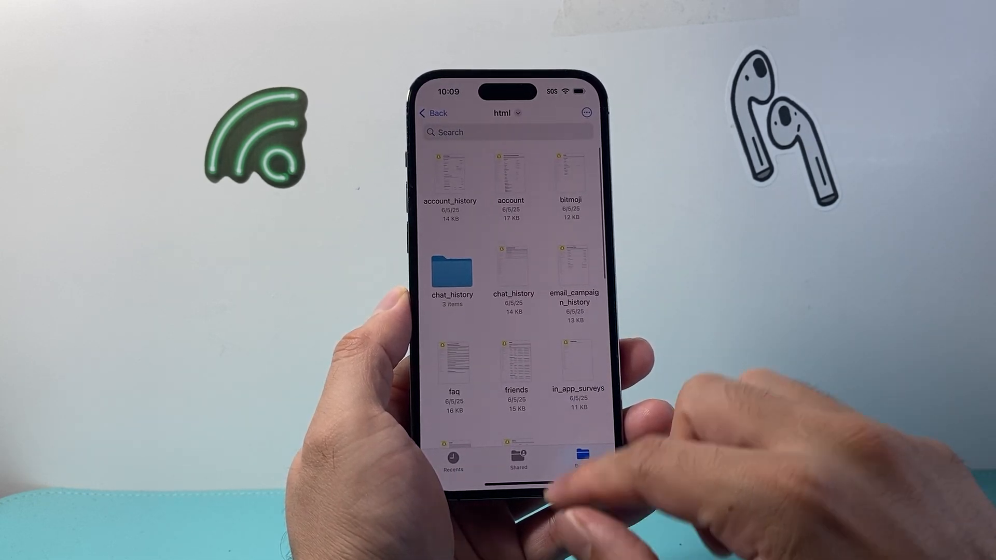
- Browse the chat_history folder of conversation pages, then return to the html folder
{"action": "left_click", "coordinate": [451, 272]}
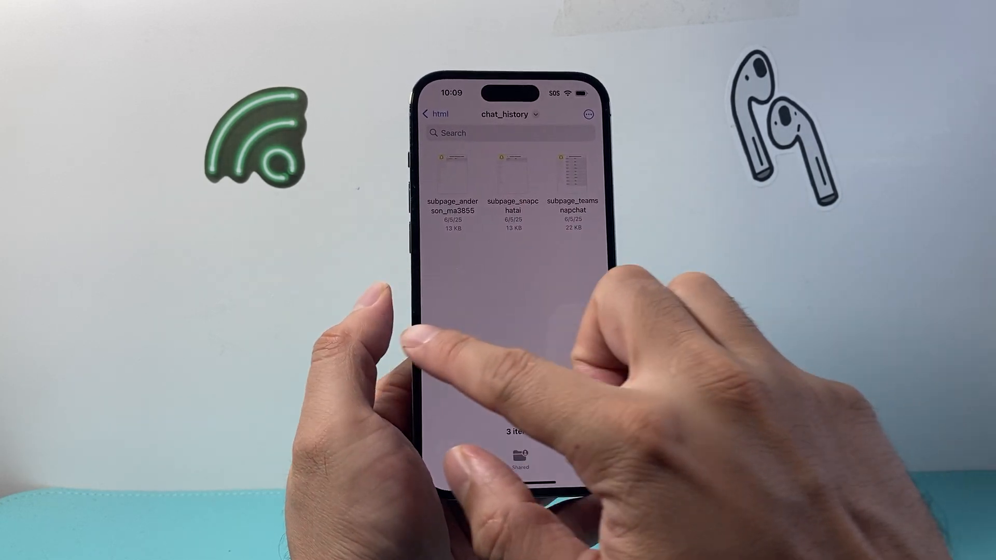
{"action": "left_click", "coordinate": [425, 114]}
{"action": "left_click_drag", "start_coordinate": [513, 487], "coordinate": [513, 272]}
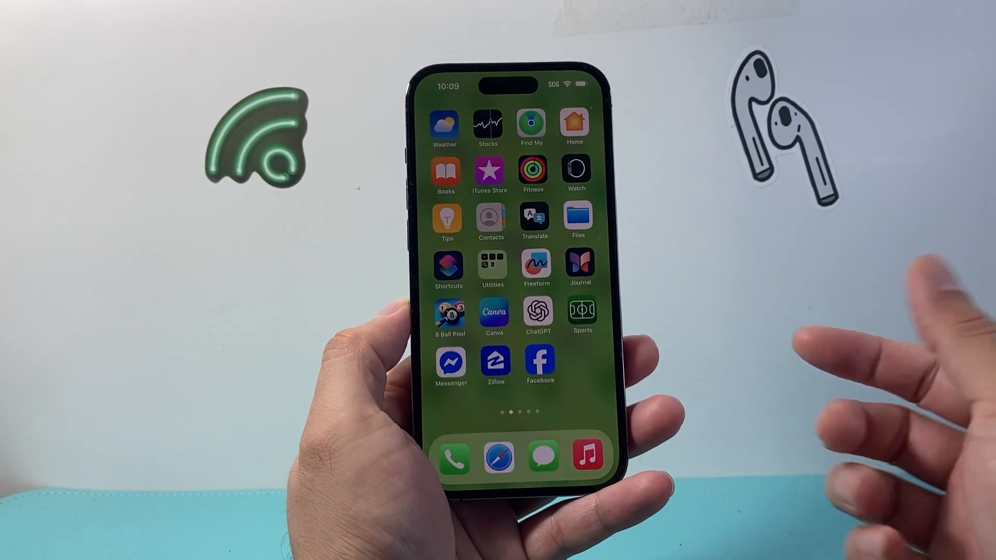